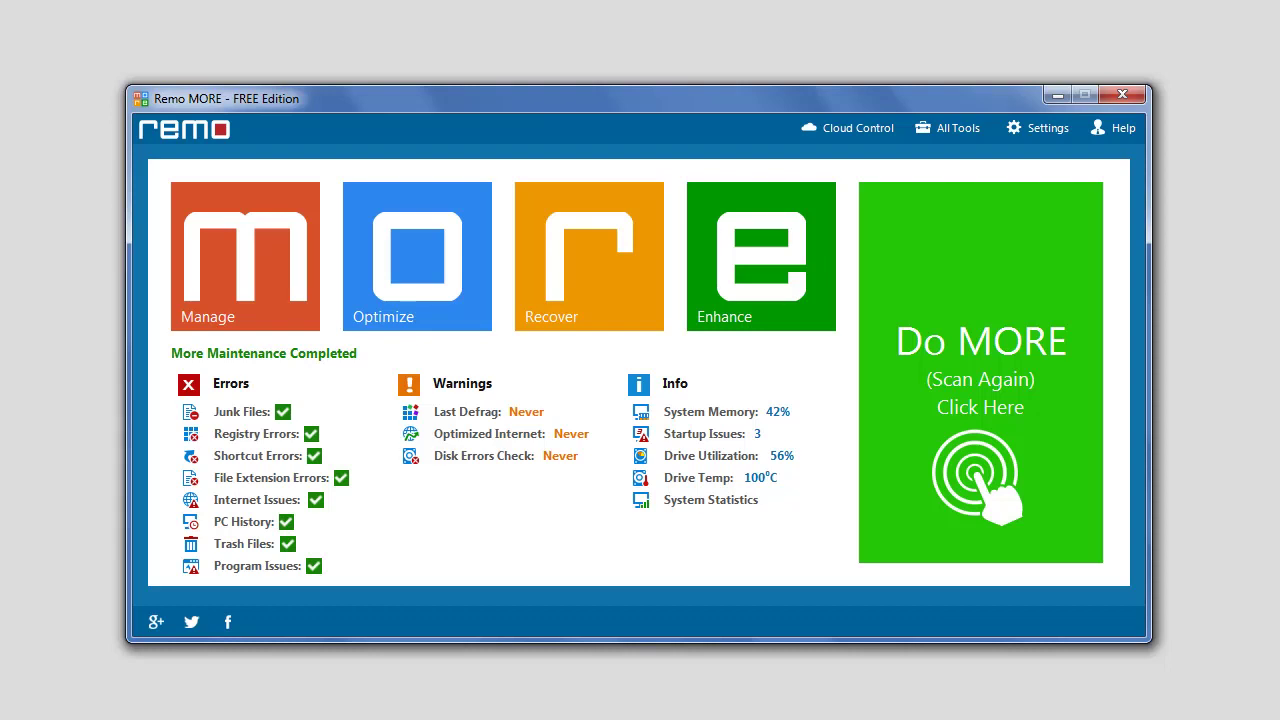
Run a disk error check on New Volume R:, finding no file system problems
click(466, 455)
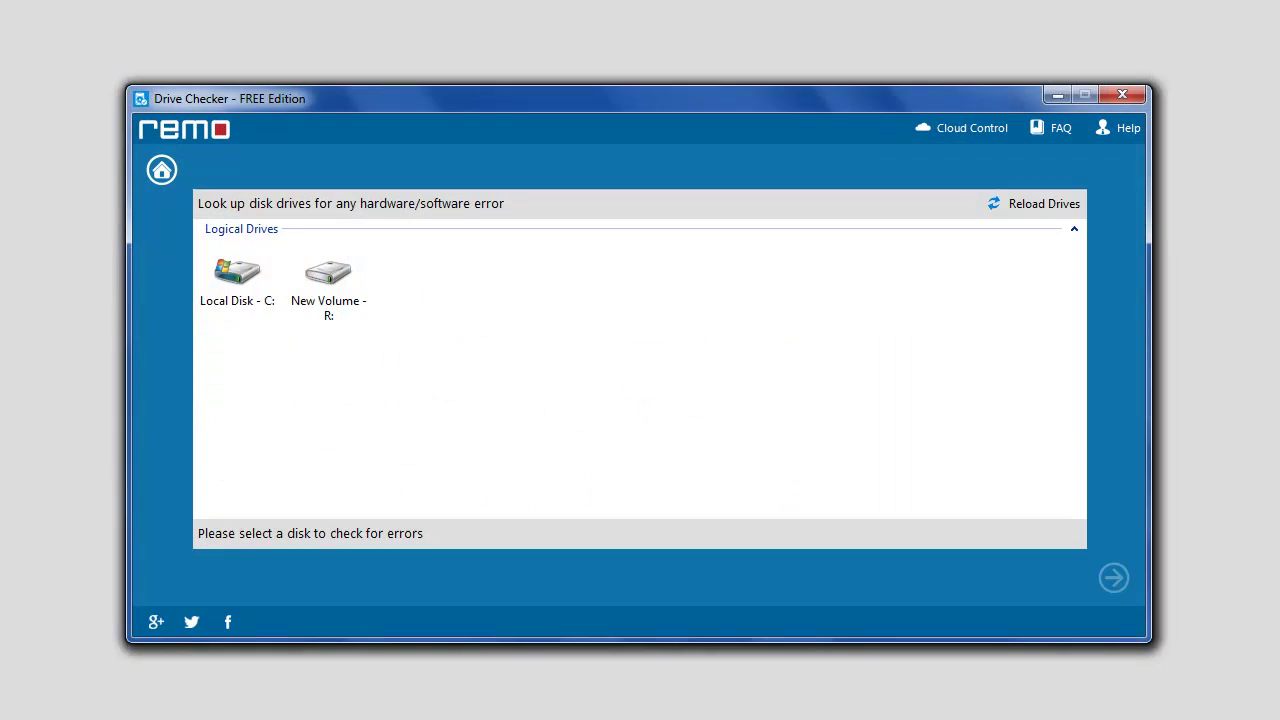
click(328, 278)
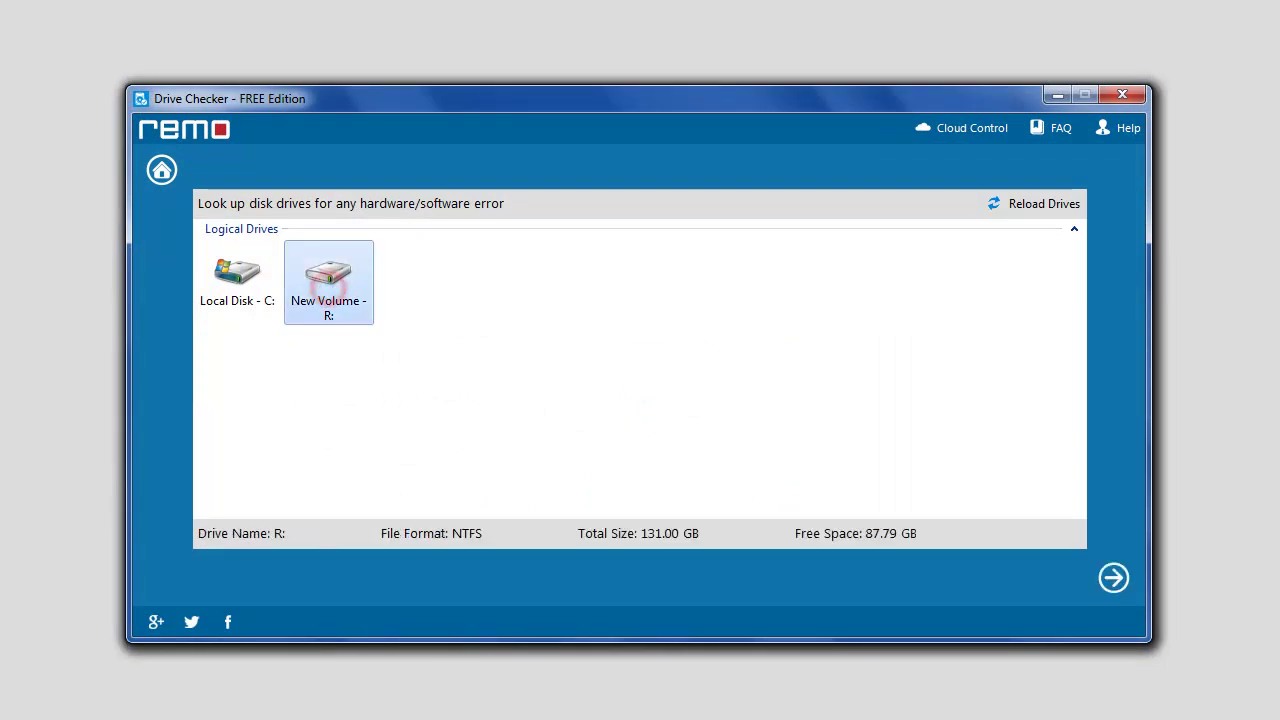
click(1114, 574)
click(1033, 577)
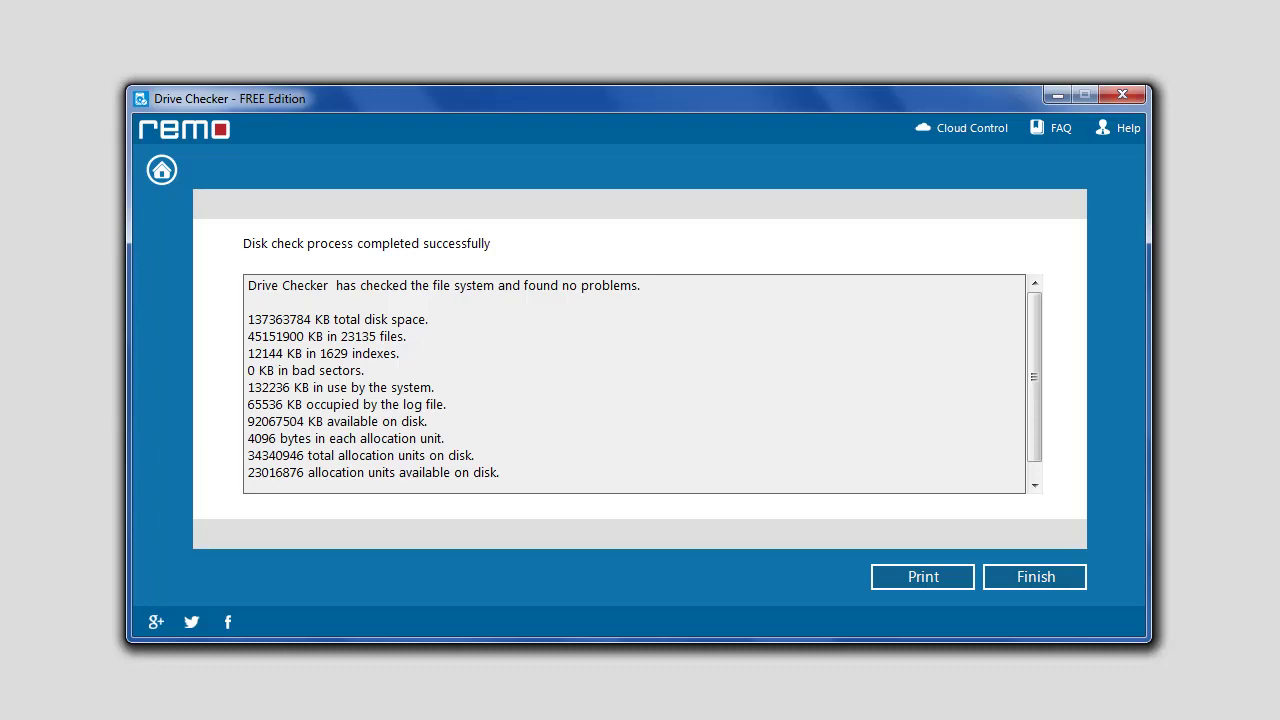
Close the disk check results and optimize internet connection speed for DSL
key(Return)
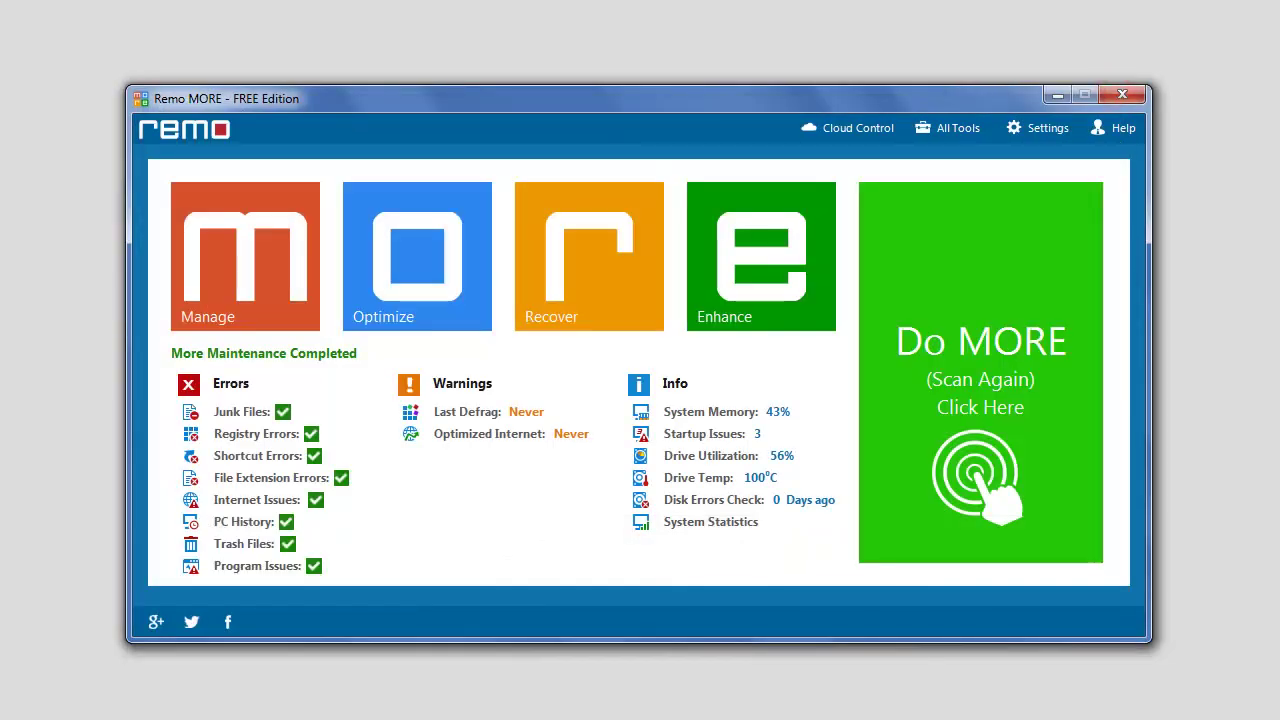
click(466, 434)
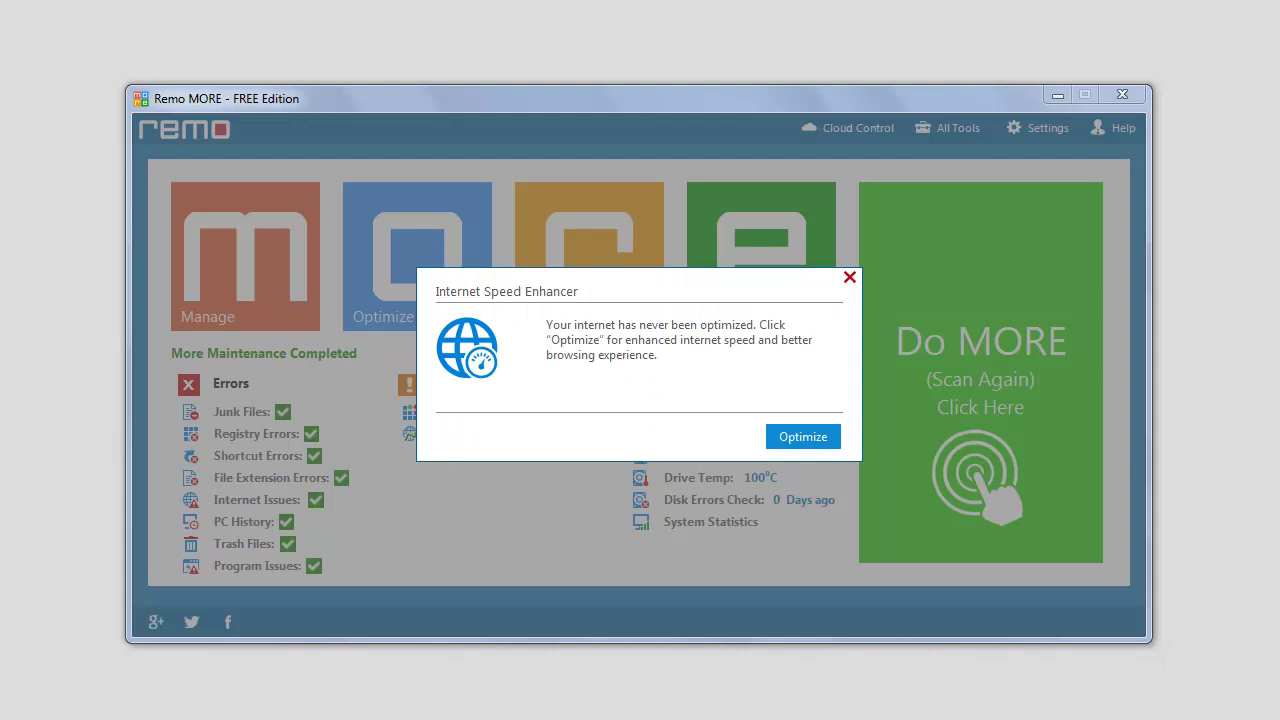
click(785, 437)
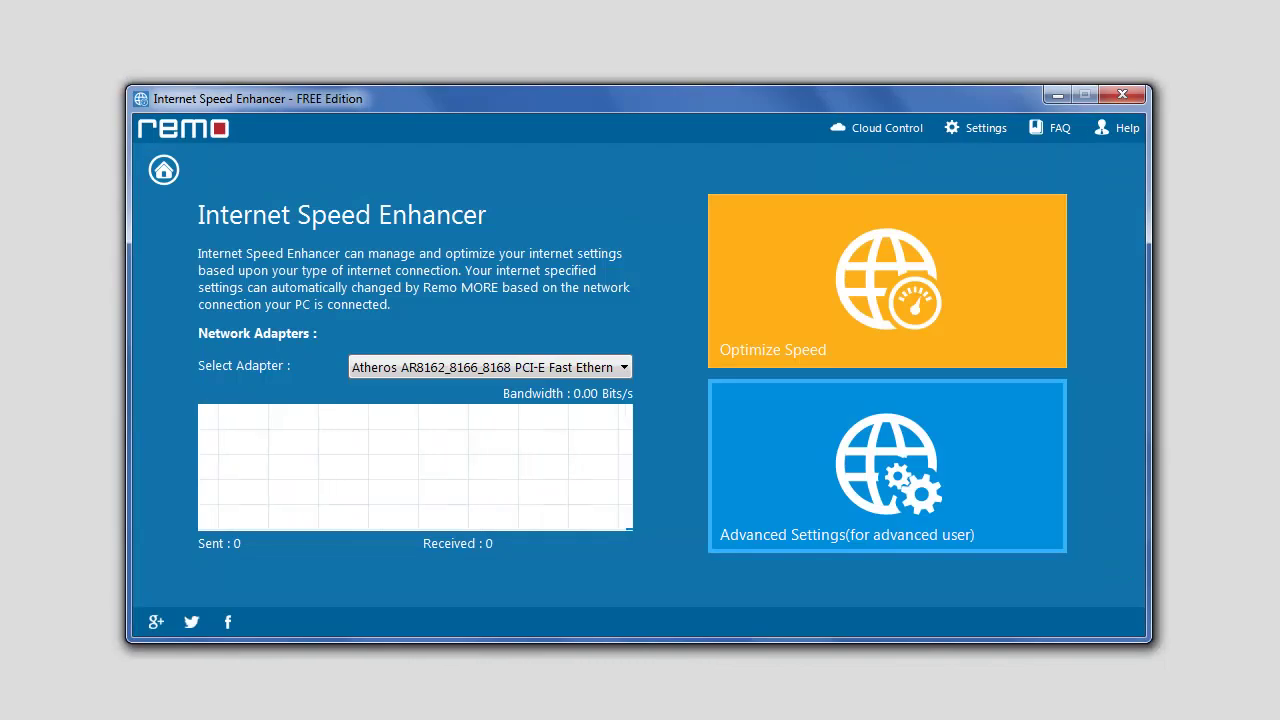
click(780, 306)
click(1034, 577)
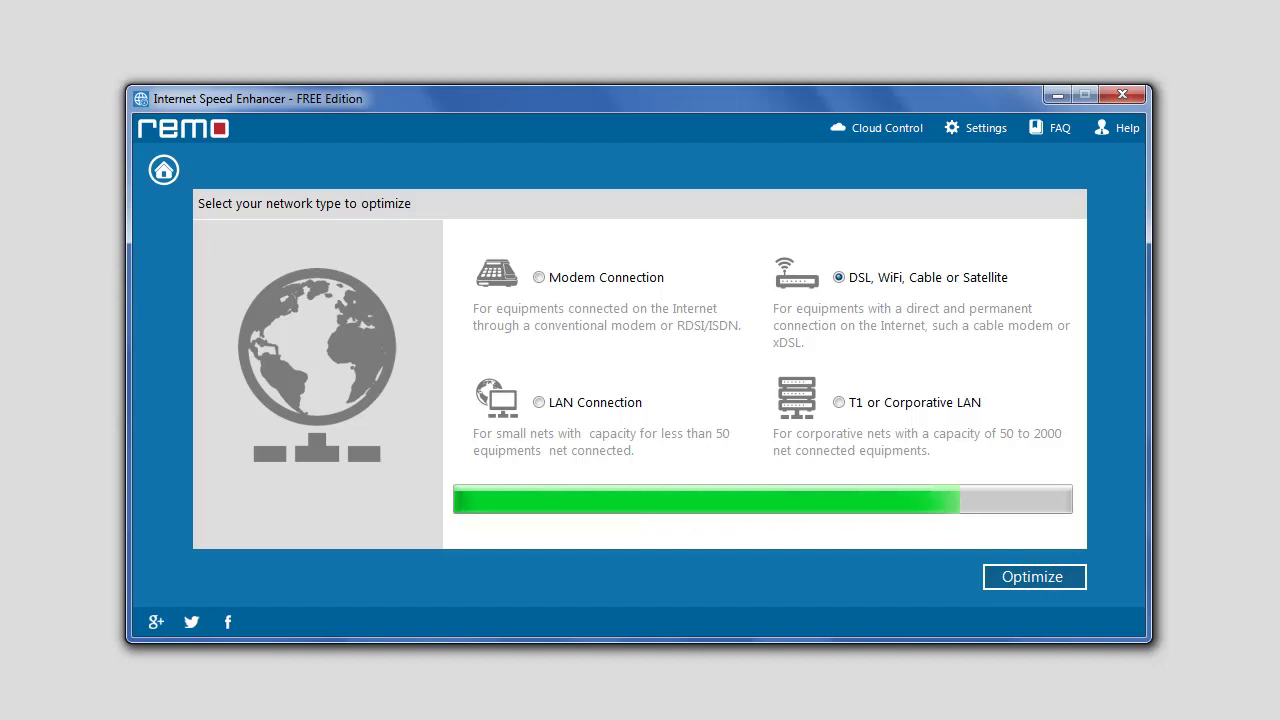
click(791, 442)
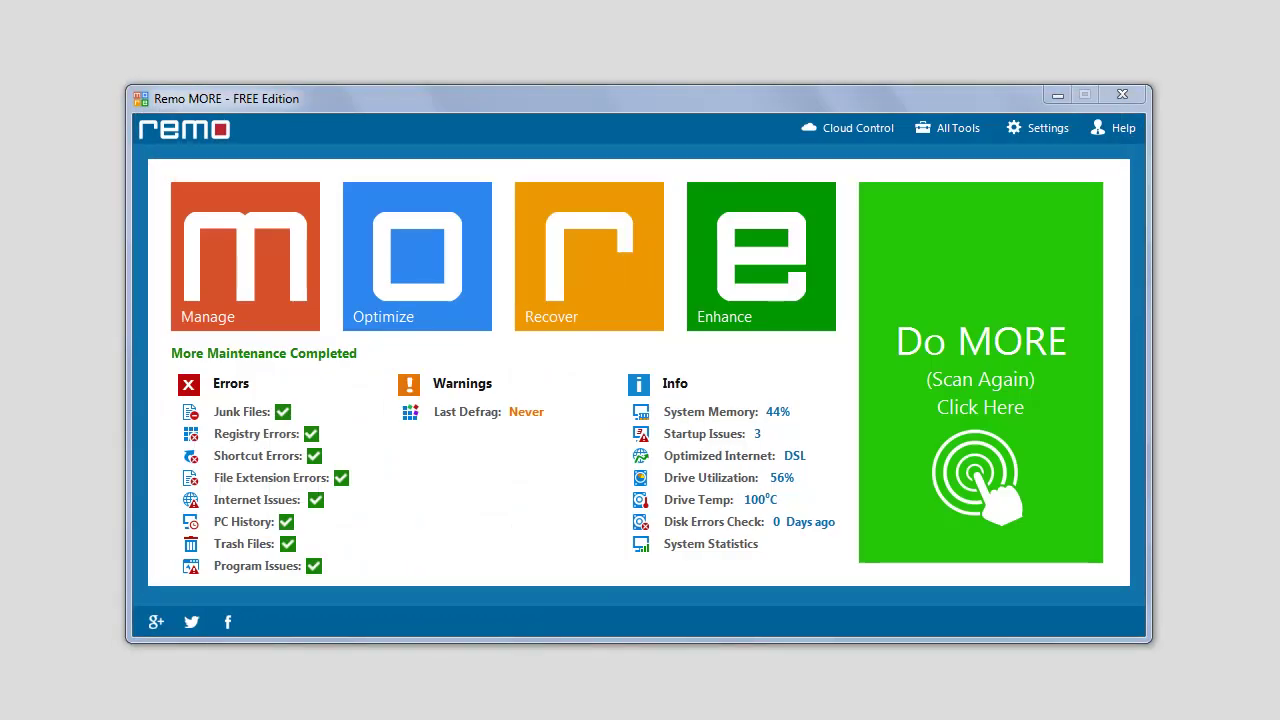
Analyze fragmentation on the Transcend drive E: for the never-run defrag warning
click(476, 411)
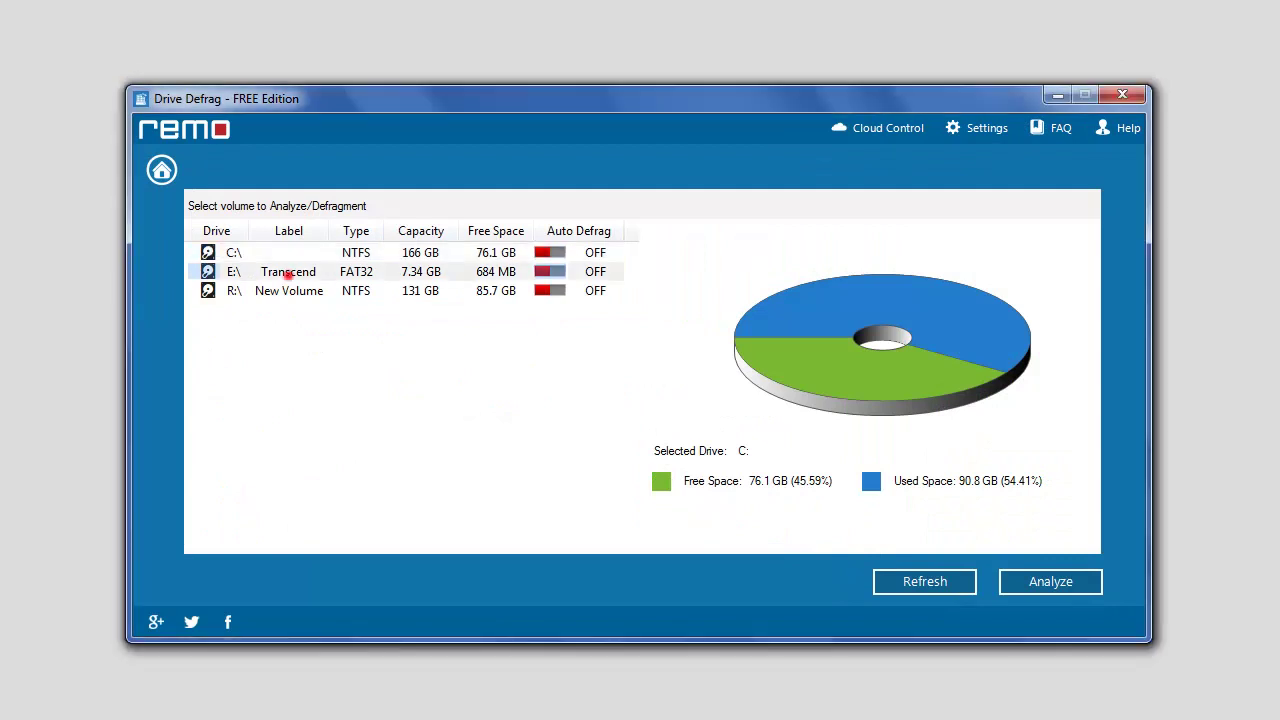
click(283, 272)
click(1050, 581)
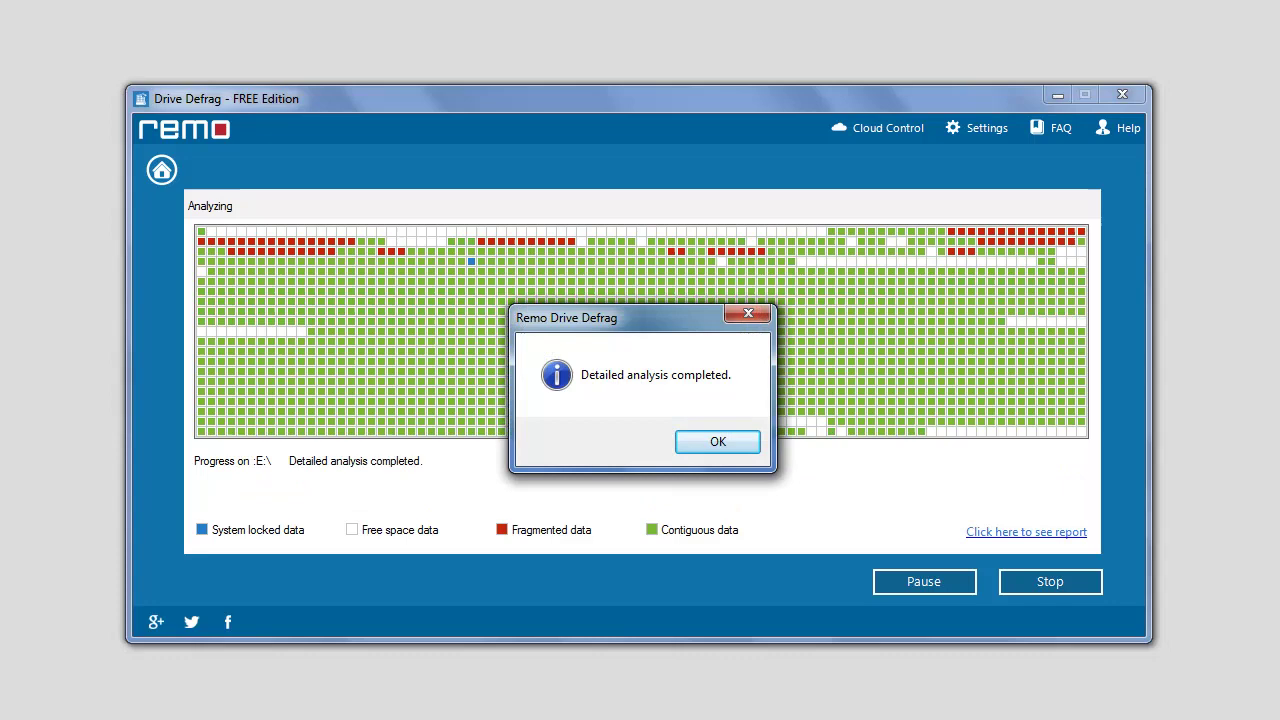
click(717, 440)
Quick-defragment drive E: and return to the main dashboard
click(1121, 579)
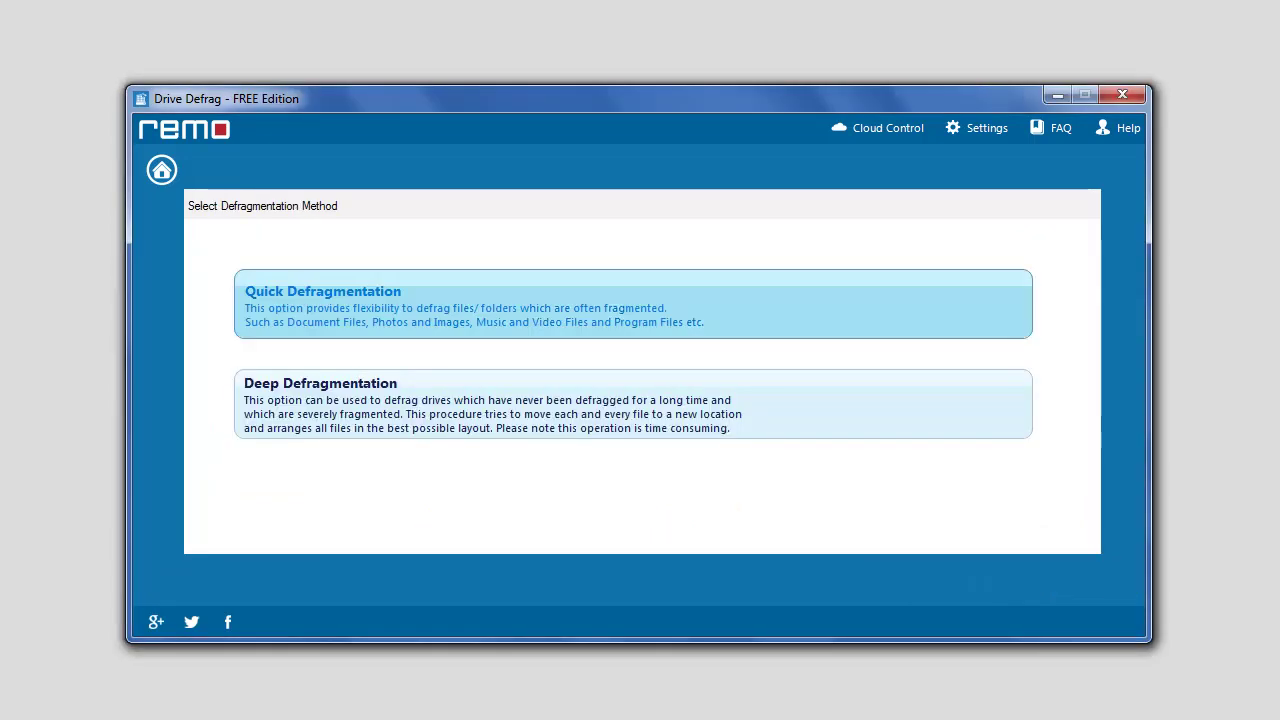
click(802, 304)
click(414, 458)
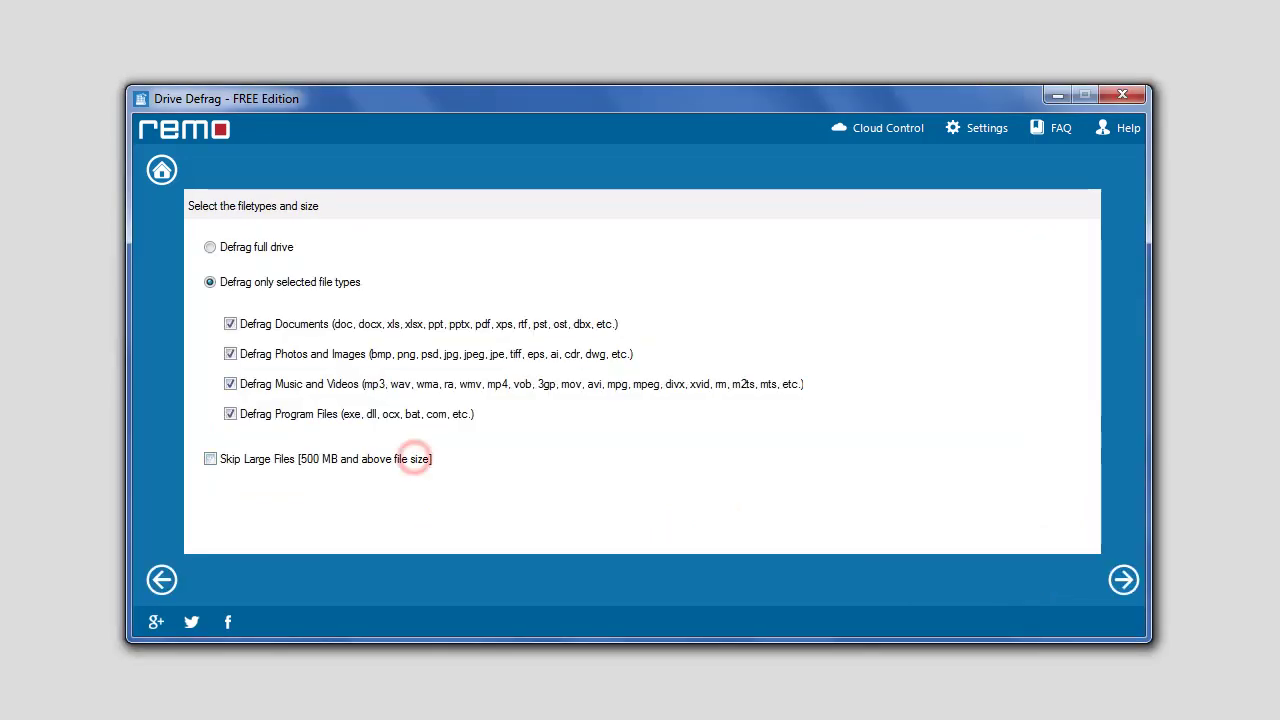
click(1123, 579)
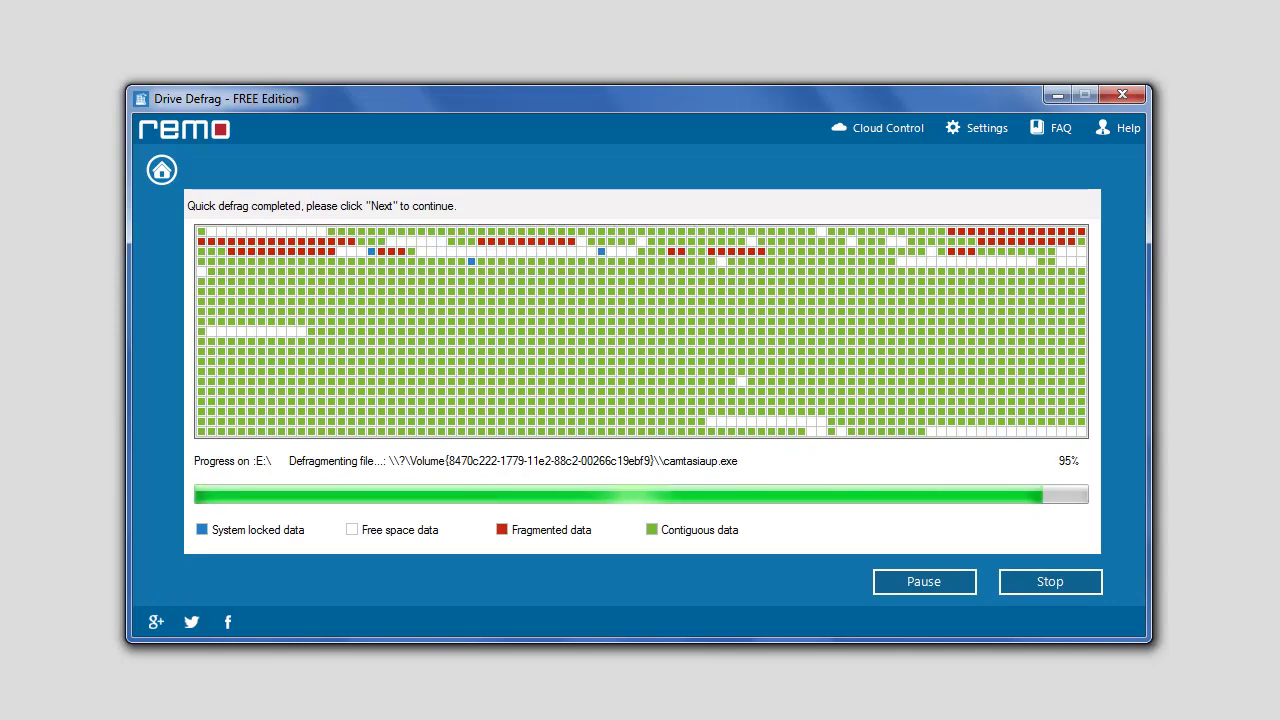
click(788, 442)
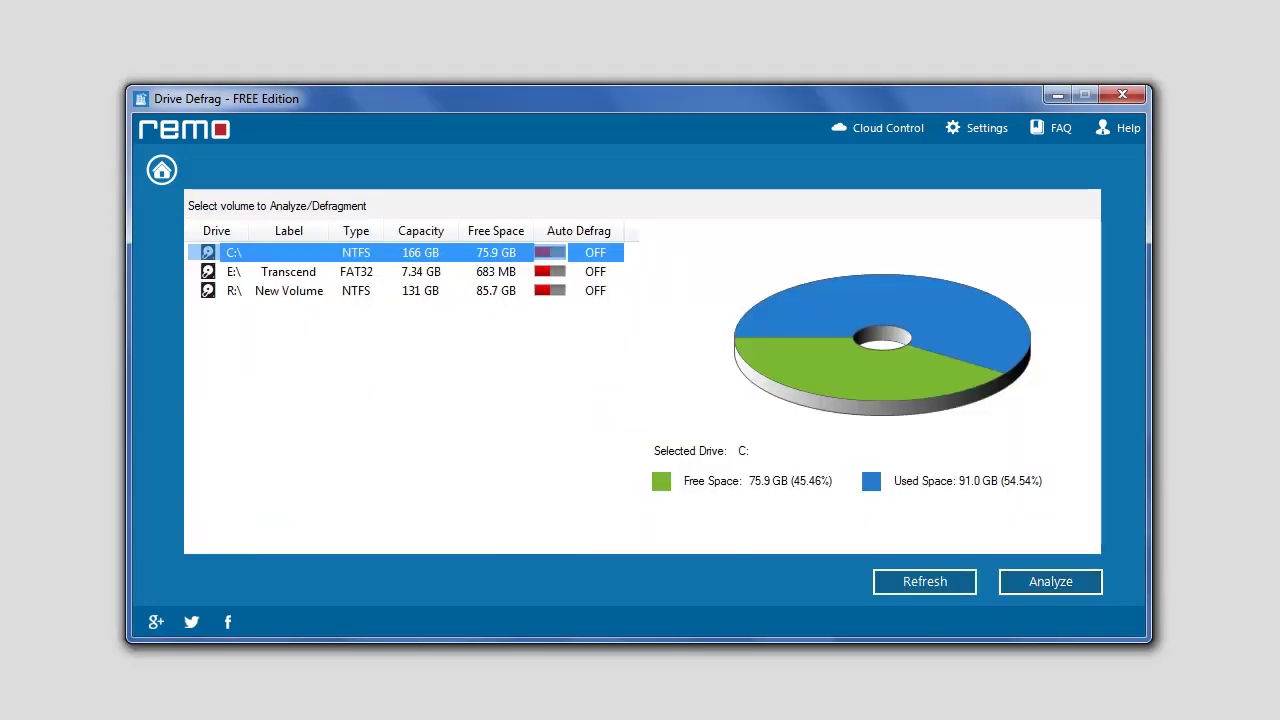
click(161, 169)
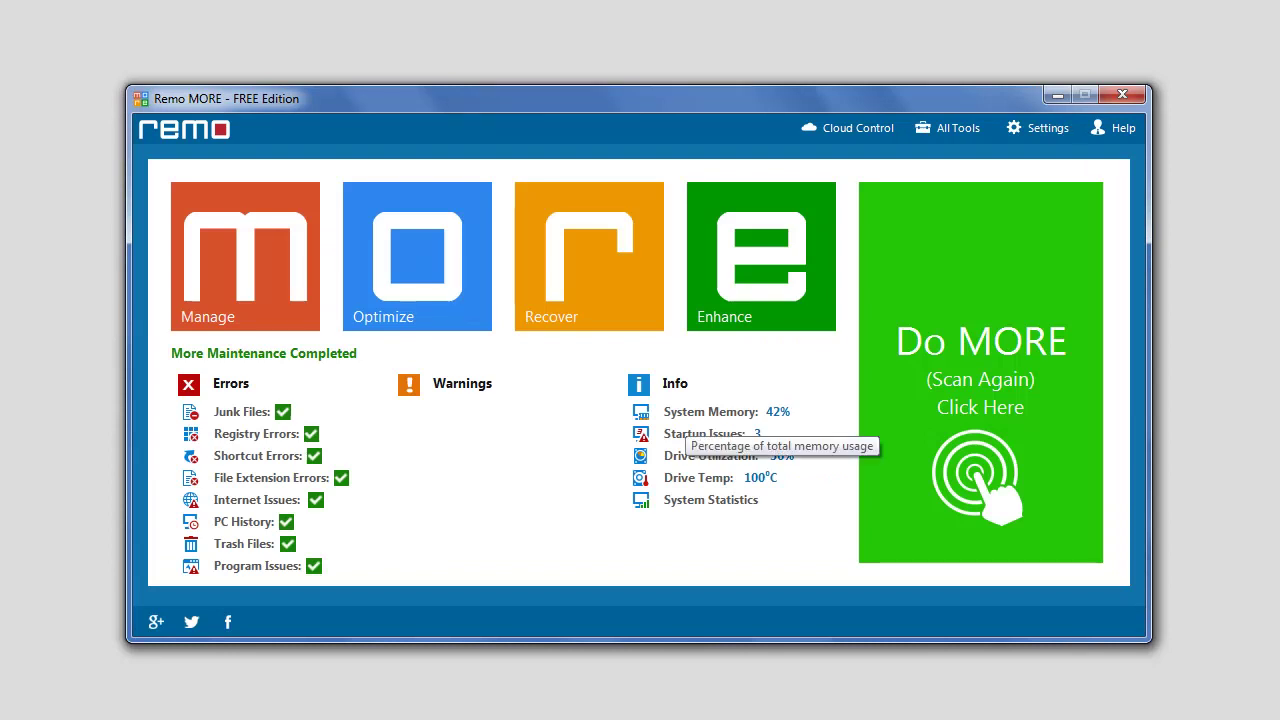
click(702, 452)
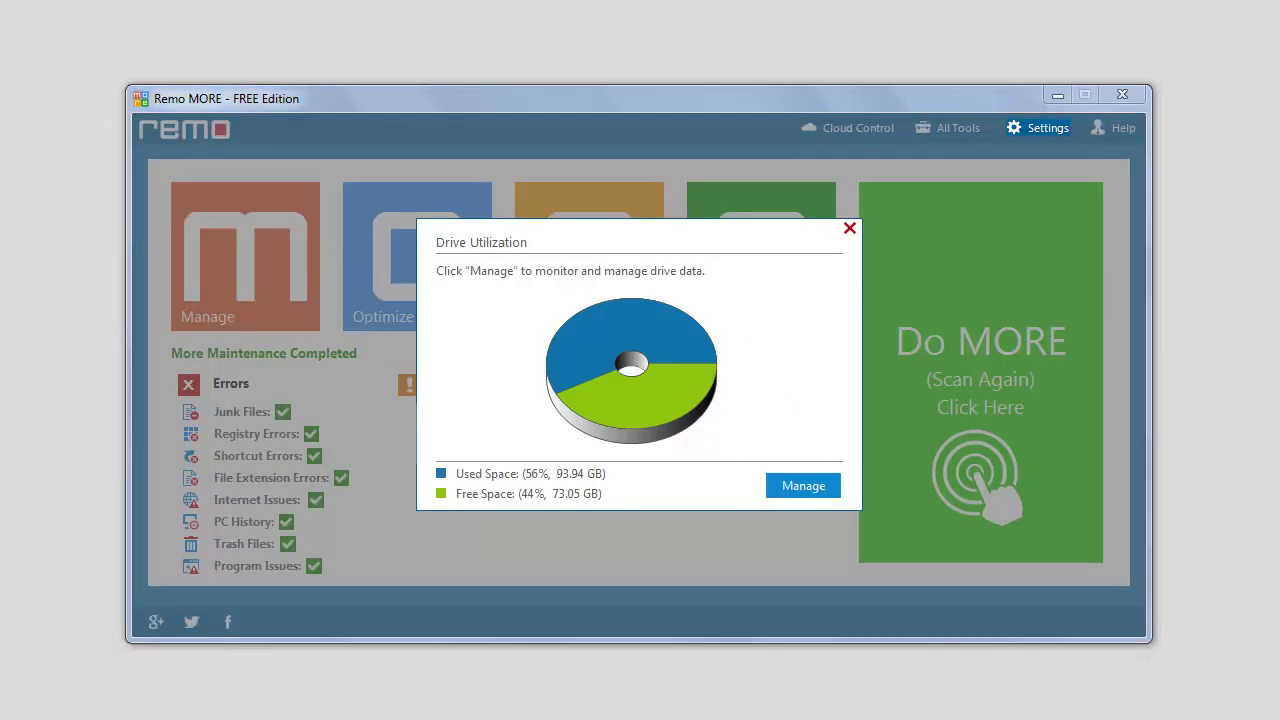
click(803, 486)
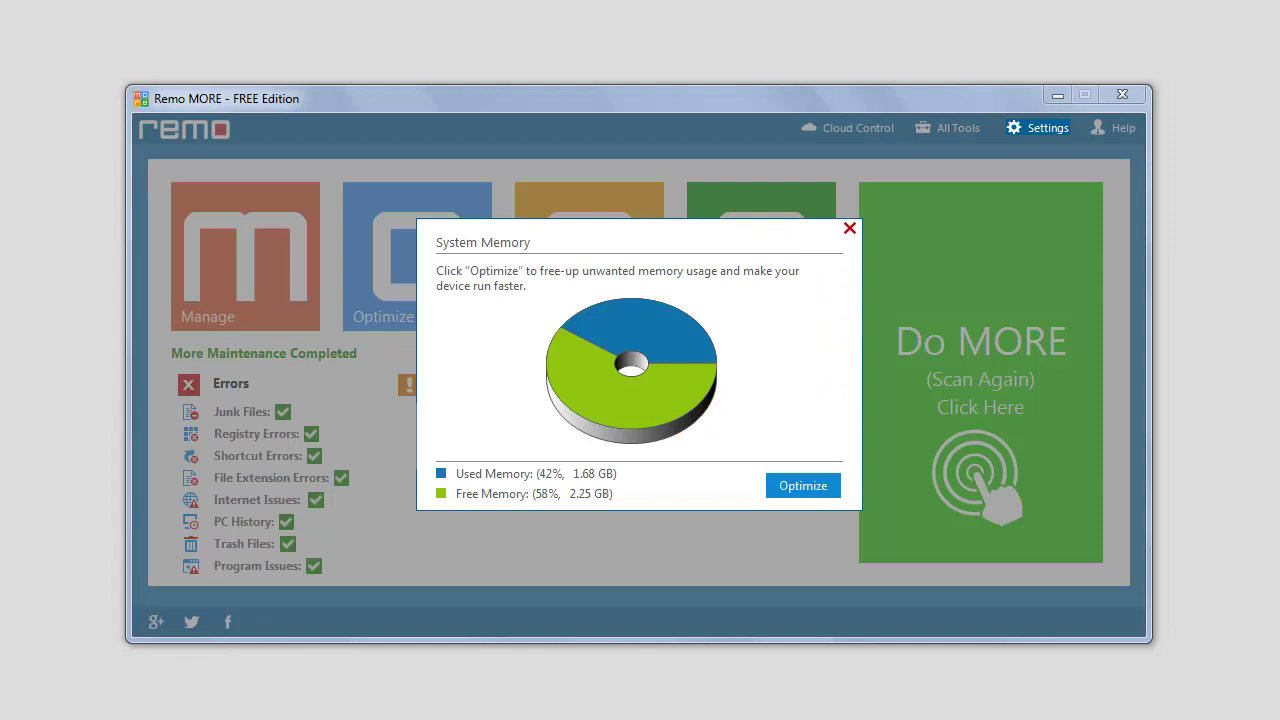
key(Escape)
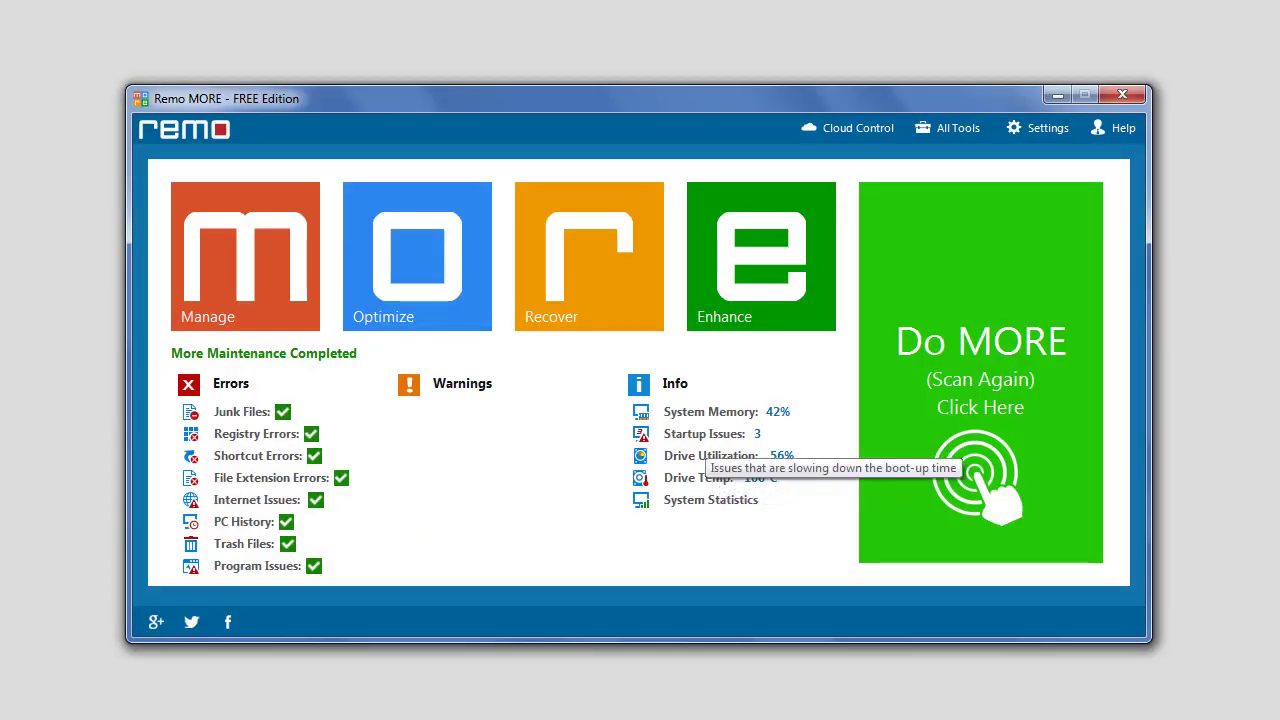
click(705, 437)
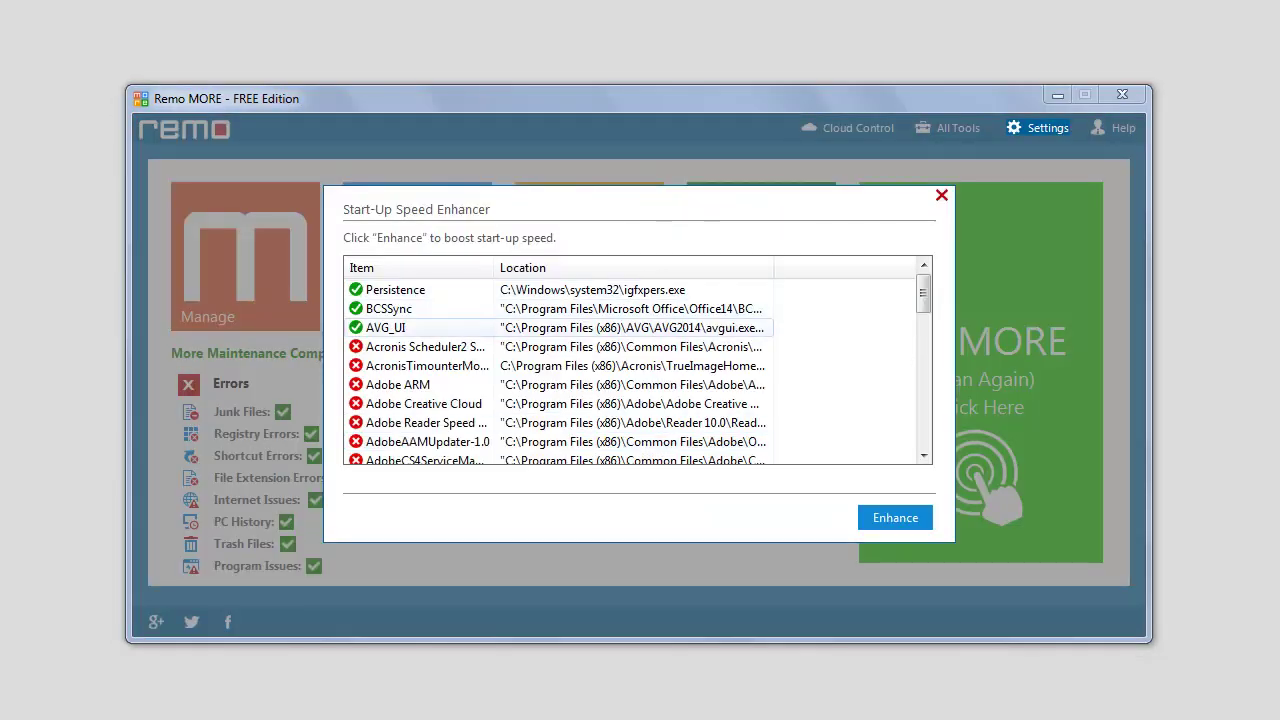
key(Escape)
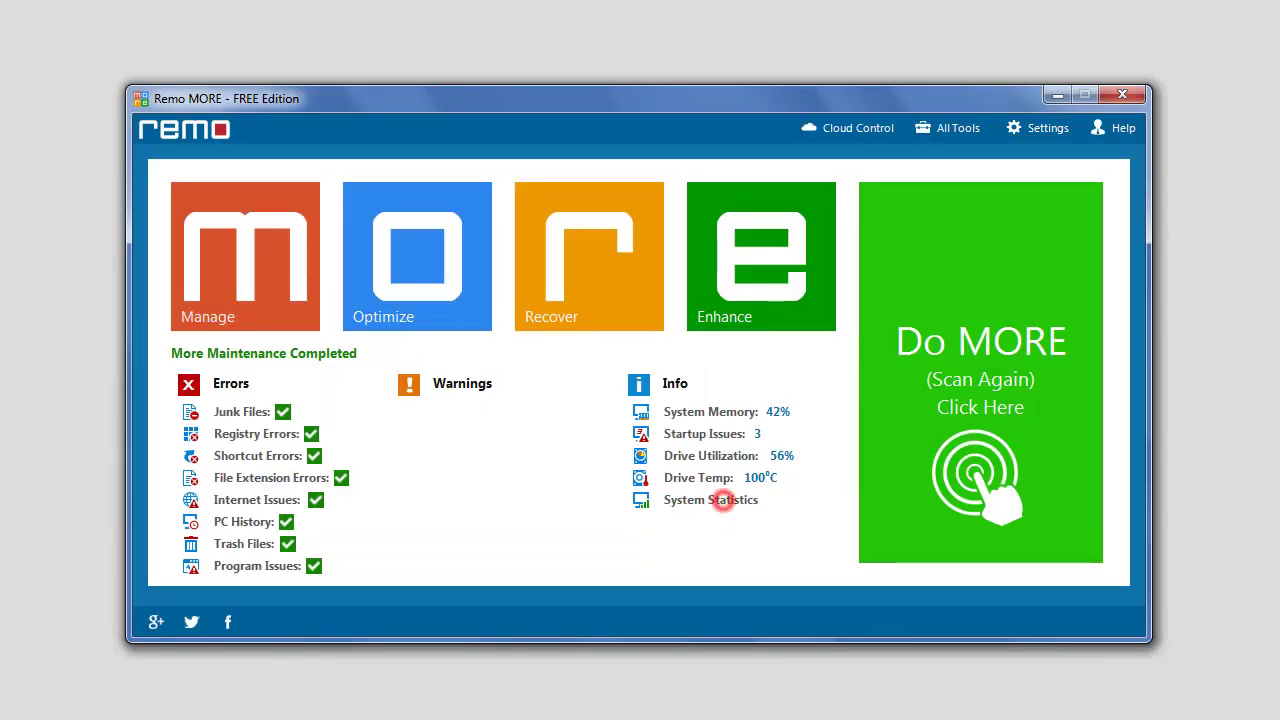
Review every System Statistics tab, from Windows through processor and BIOS, then close it
click(718, 500)
click(328, 201)
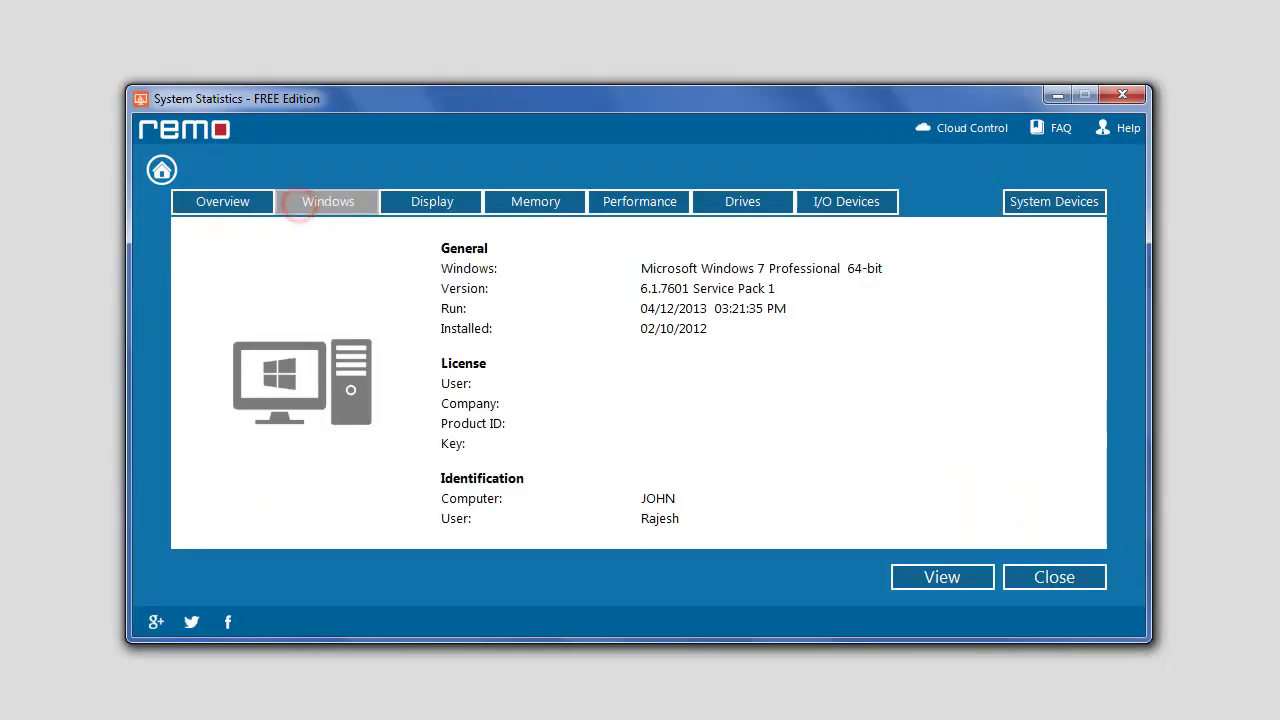
click(432, 201)
click(535, 201)
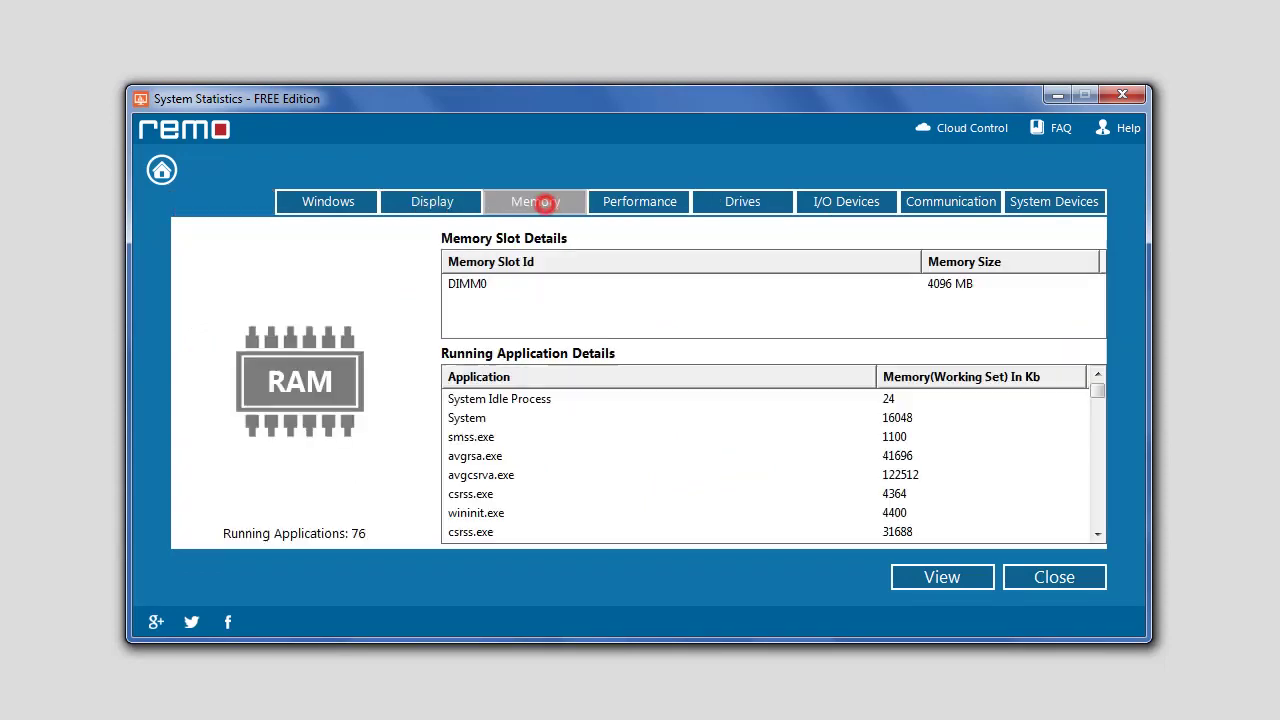
click(639, 201)
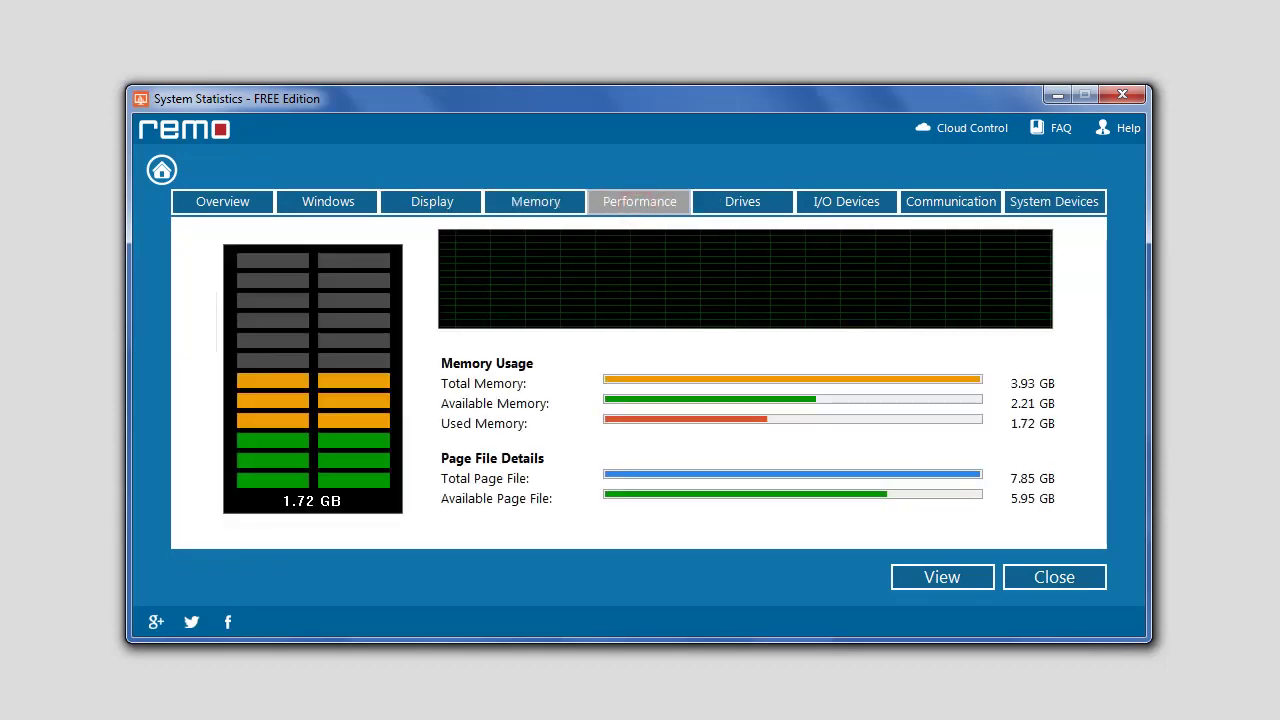
click(742, 203)
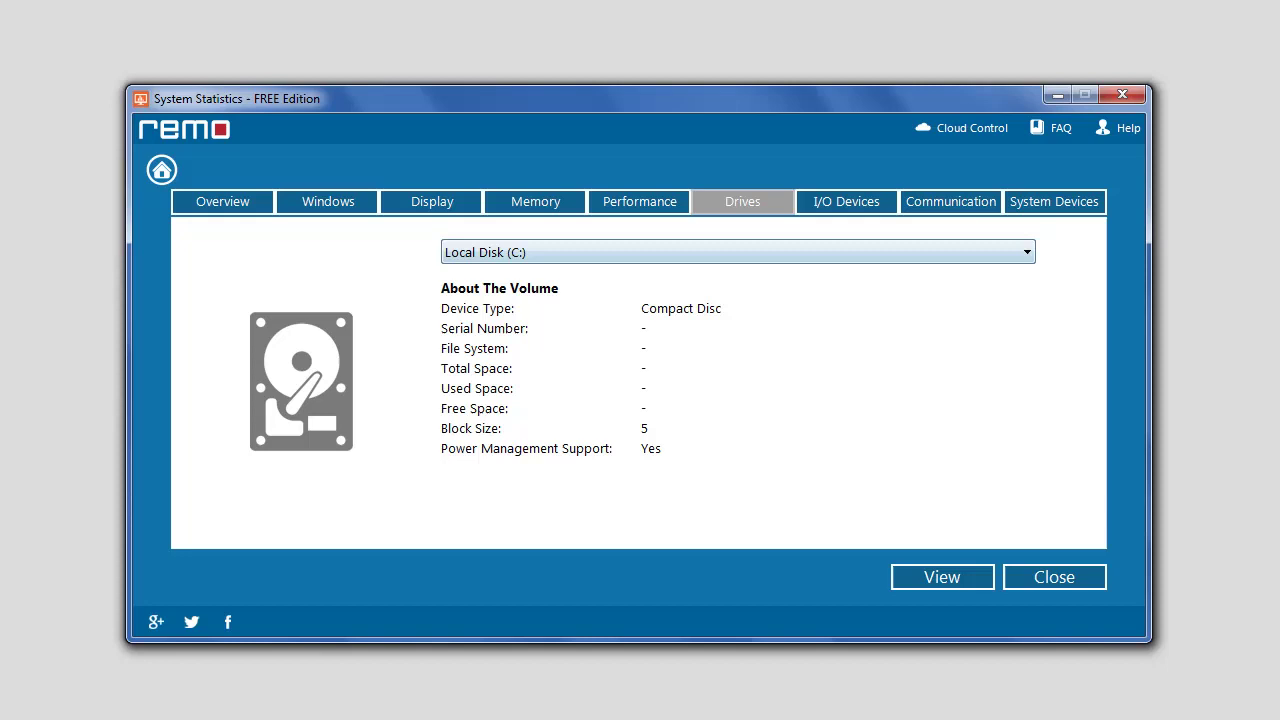
click(846, 203)
click(960, 205)
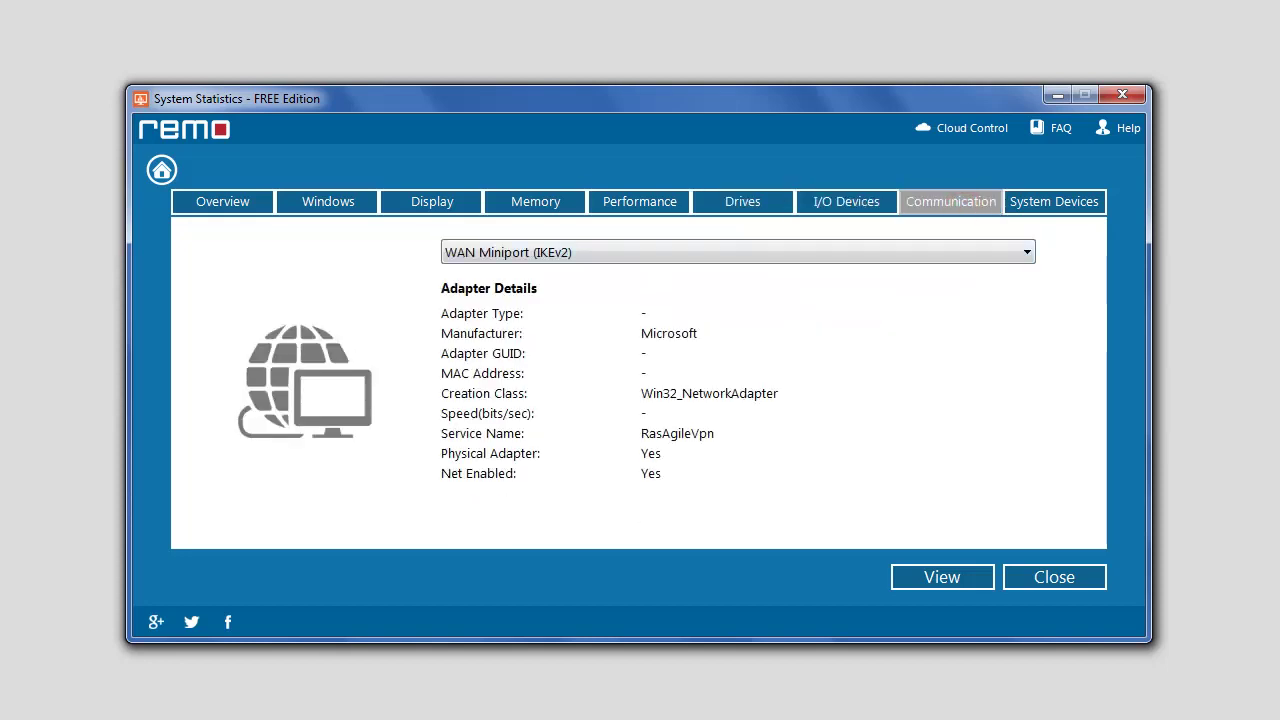
click(1054, 201)
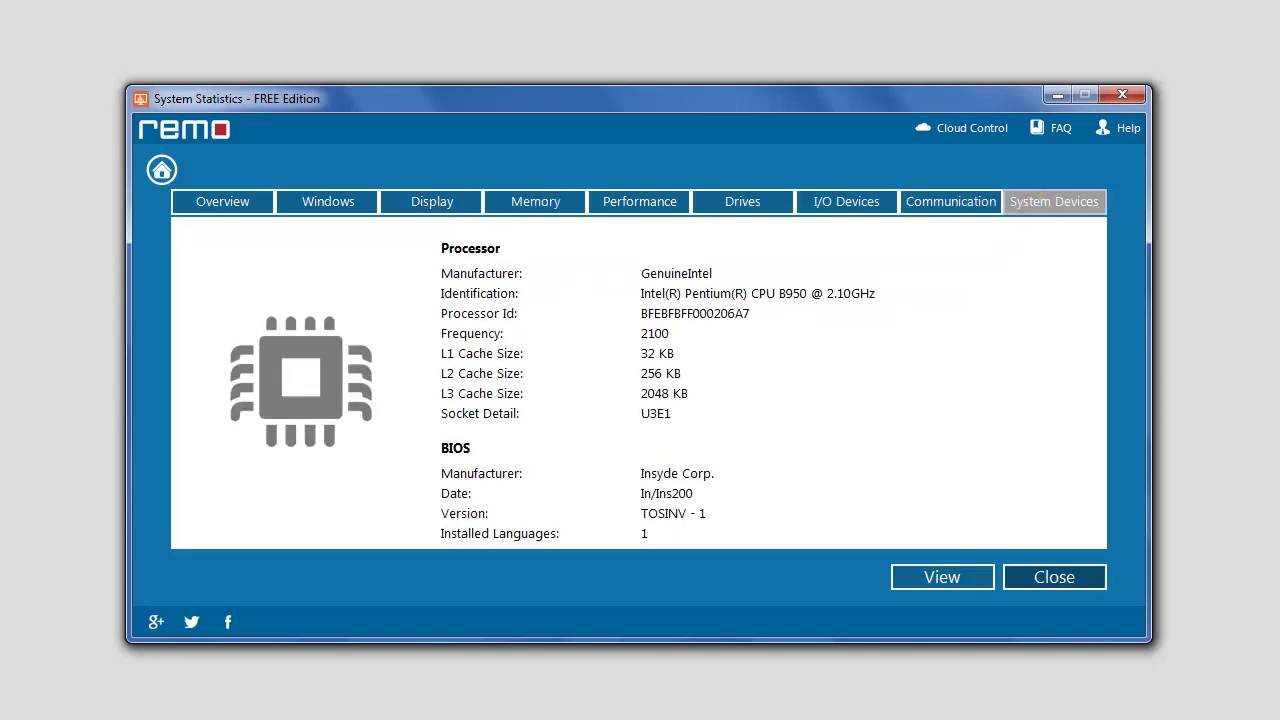
click(1054, 577)
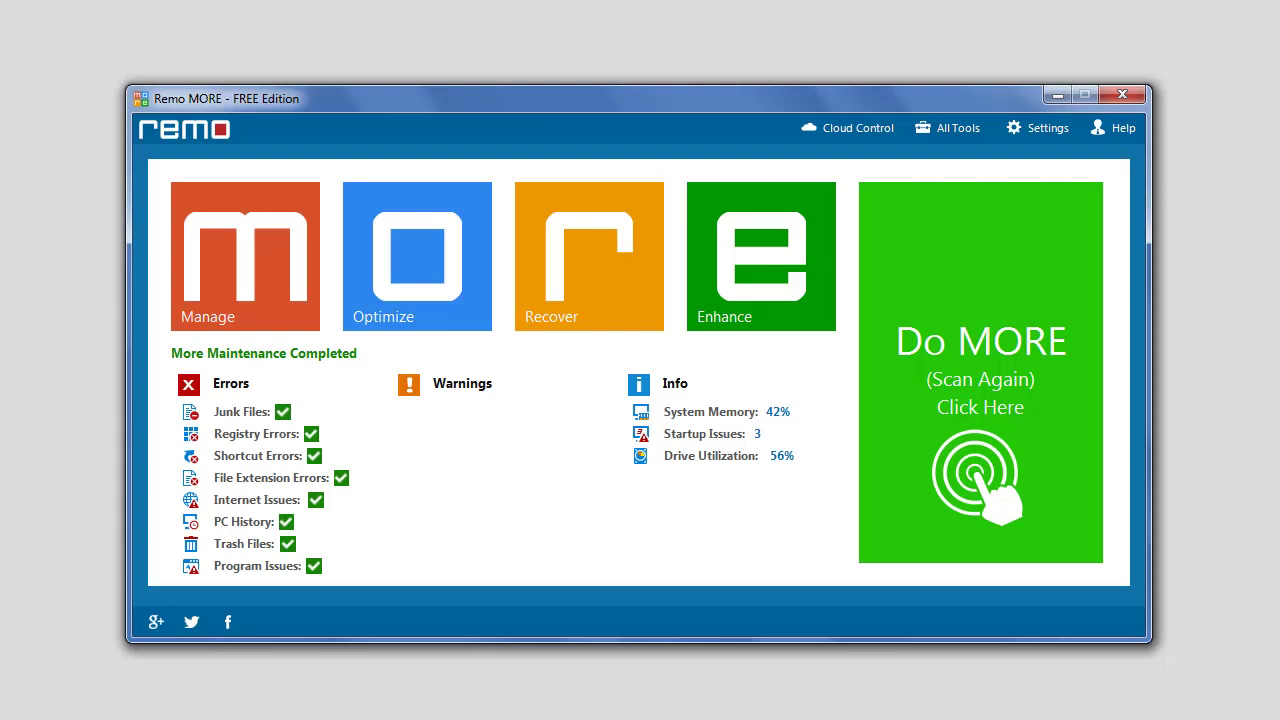
Open the Manage tile to show the drive and data management tools
click(277, 283)
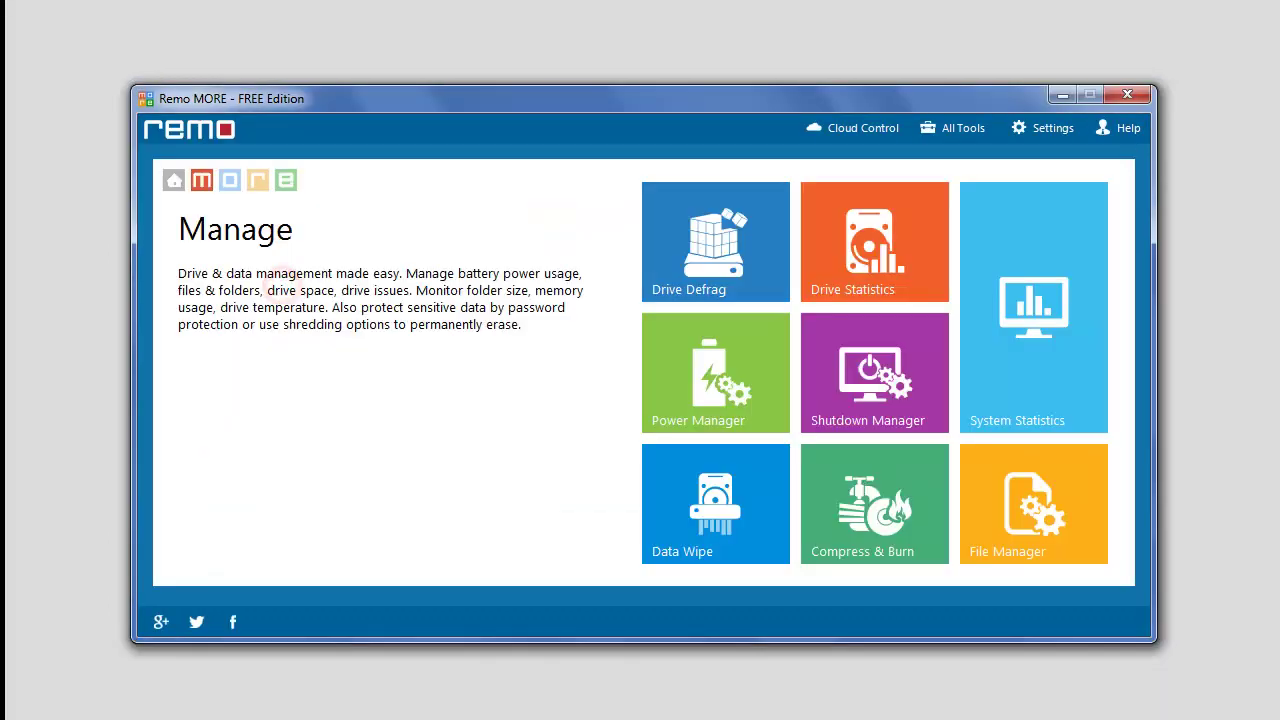